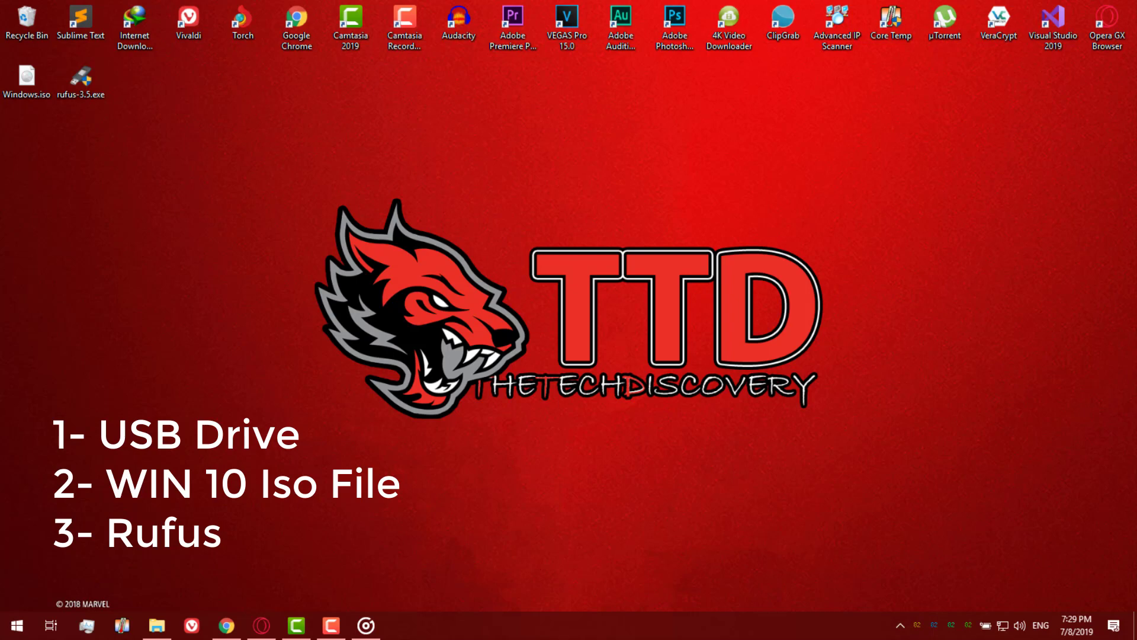
Place Windows.iso and rufus-3.5.exe together on the desktop's left side, one below the other
{"action": "left_click_drag", "start_coordinate": [26, 78], "coordinate": [189, 311]}
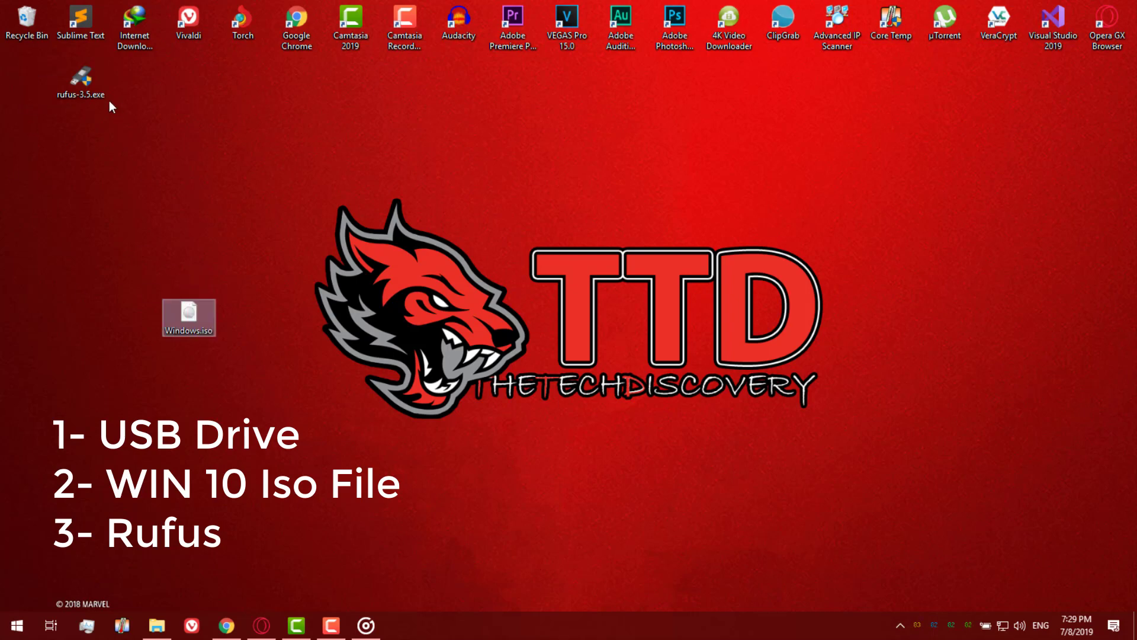
{"action": "left_click_drag", "start_coordinate": [82, 85], "coordinate": [203, 374]}
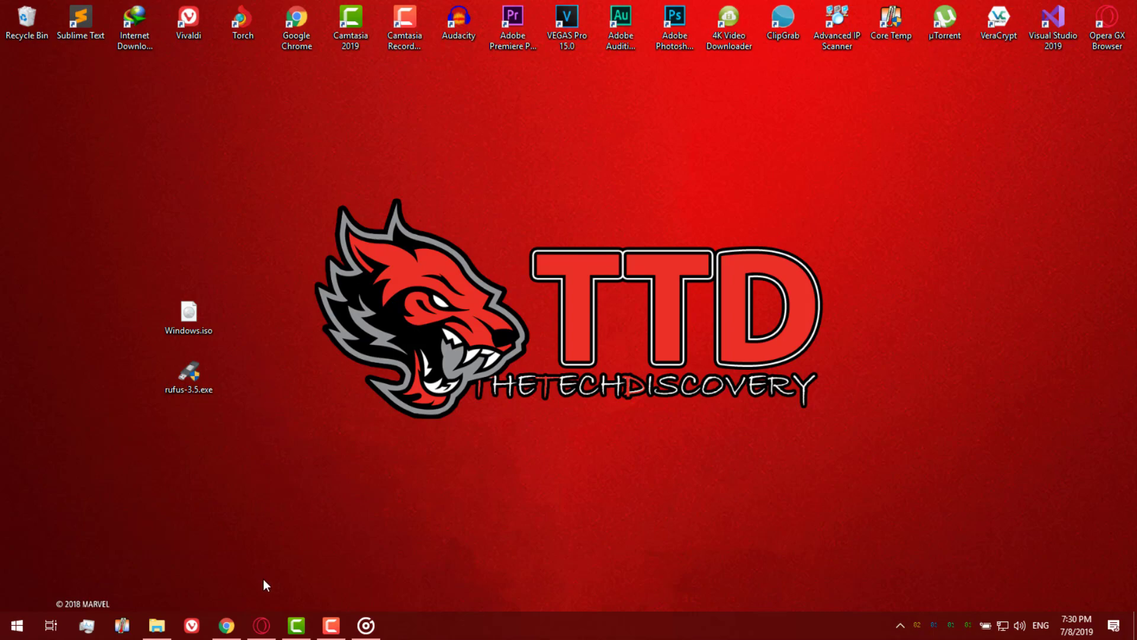
{"action": "left_click", "coordinate": [263, 625]}
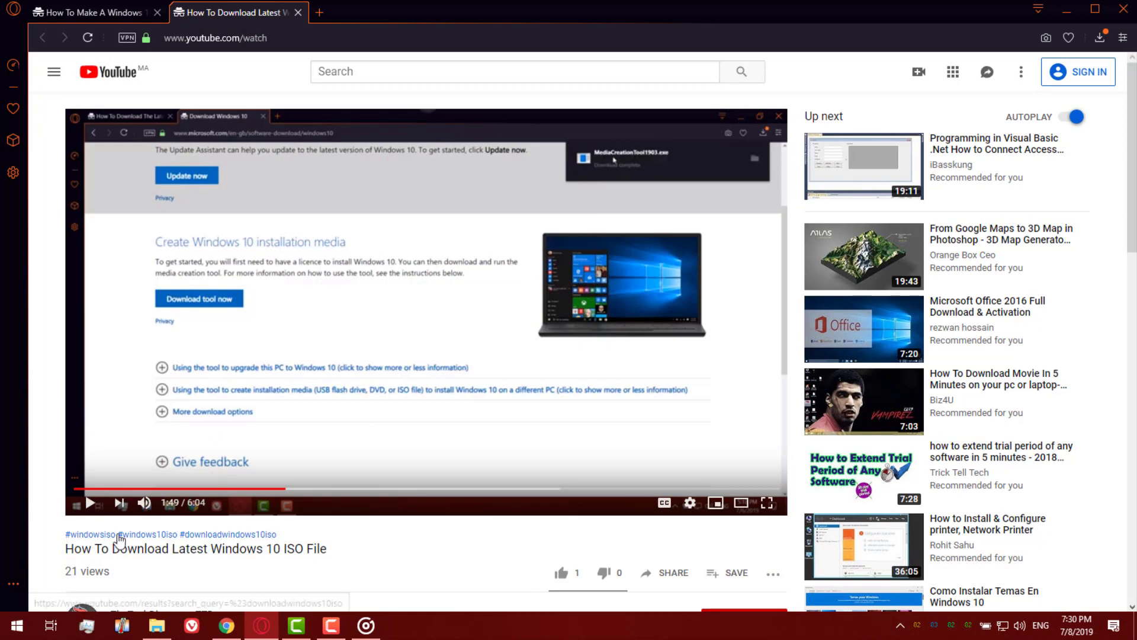
{"action": "left_click_drag", "start_coordinate": [81, 548], "coordinate": [327, 549]}
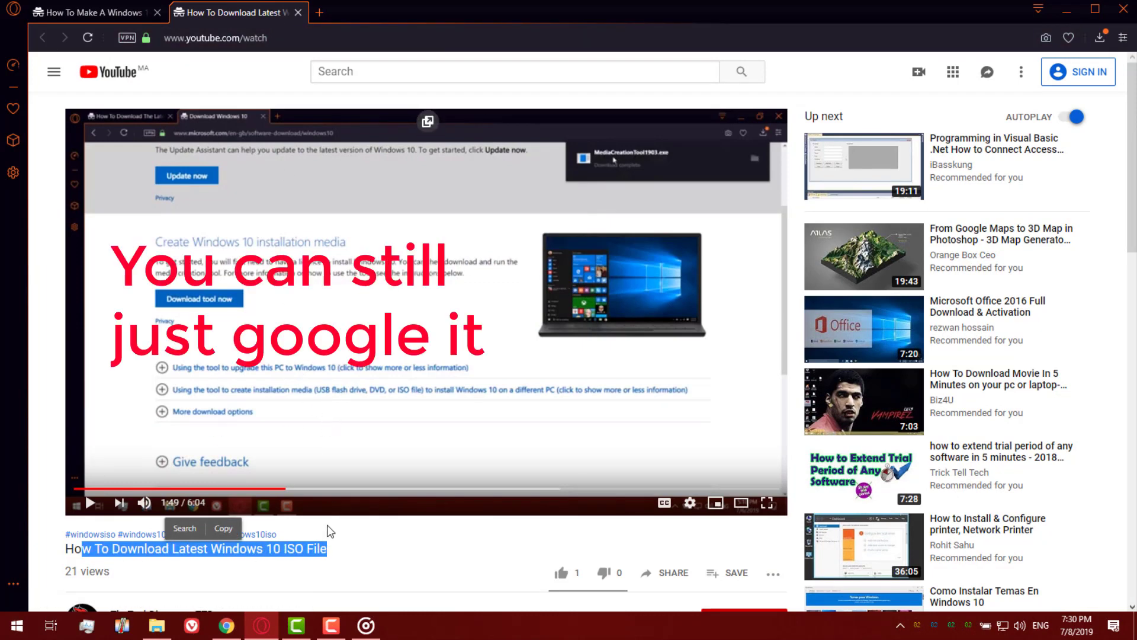
{"action": "left_click", "coordinate": [261, 626]}
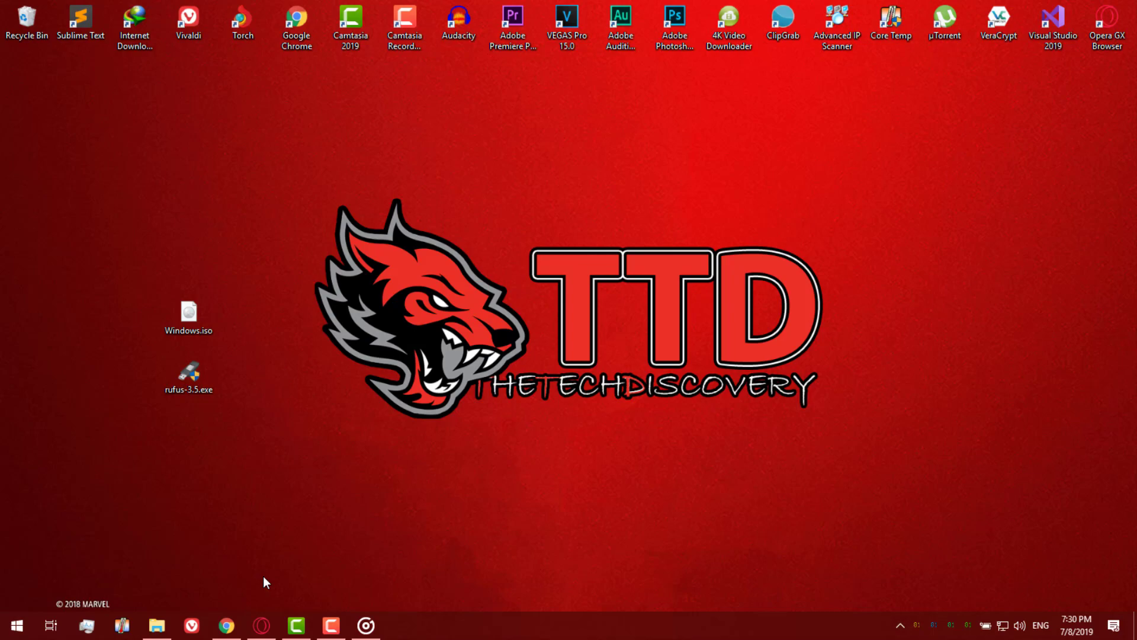
Download Rufus 3.5 from rufus.ie, save it, and return to the desktop
{"action": "left_click", "coordinate": [261, 626]}
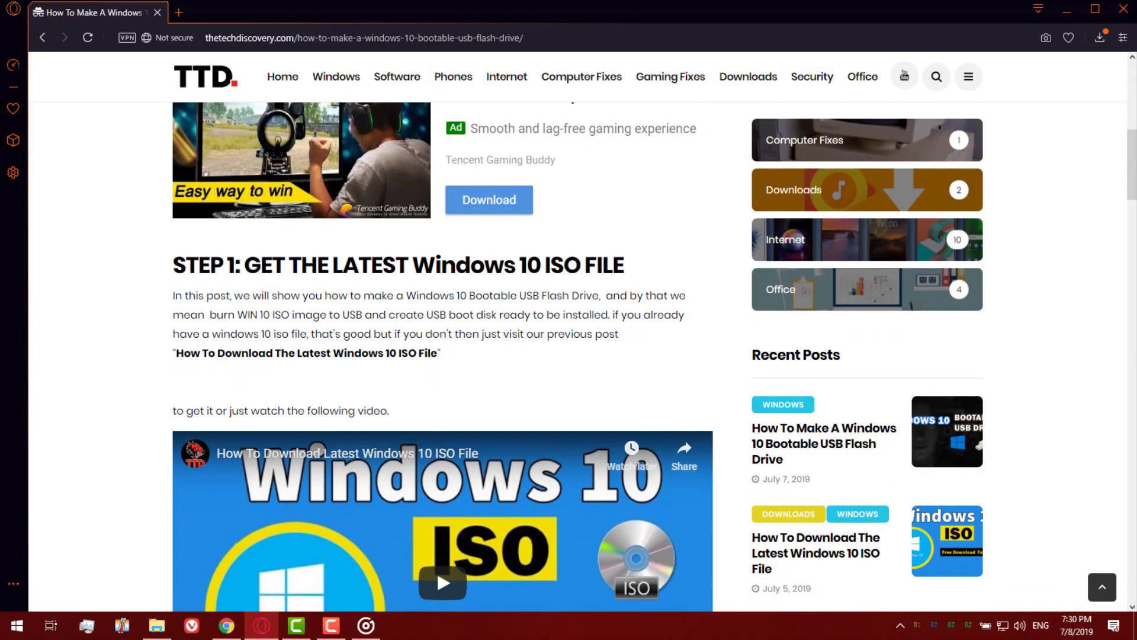
{"action": "left_click_drag", "start_coordinate": [1133, 174], "coordinate": [1135, 267]}
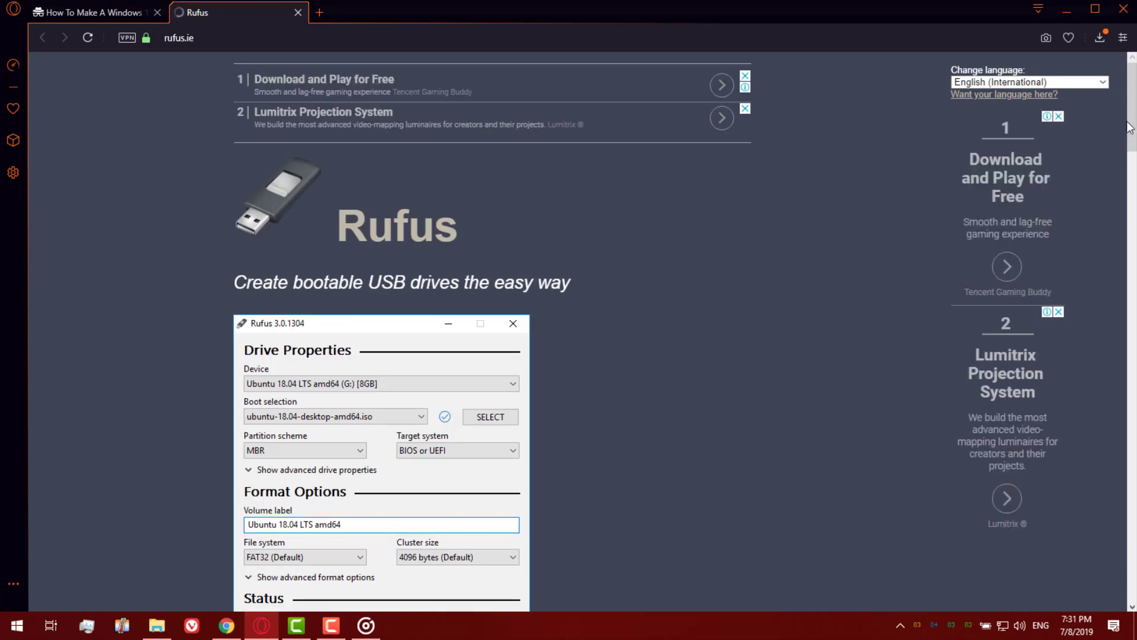
{"action": "scroll", "coordinate": [925, 304], "scroll_direction": "down", "scroll_amount": 5}
{"action": "scroll", "coordinate": [924, 304], "scroll_direction": "down", "scroll_amount": 3}
{"action": "scroll", "coordinate": [924, 304], "scroll_direction": "down", "scroll_amount": 1}
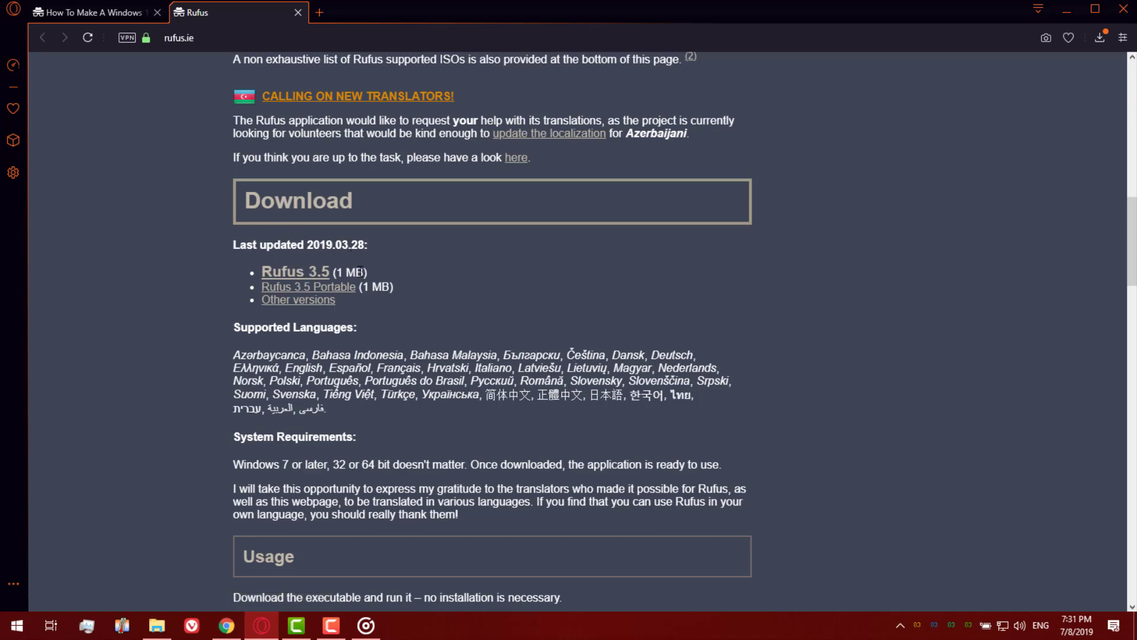
{"action": "left_click_drag", "start_coordinate": [363, 271], "coordinate": [336, 272]}
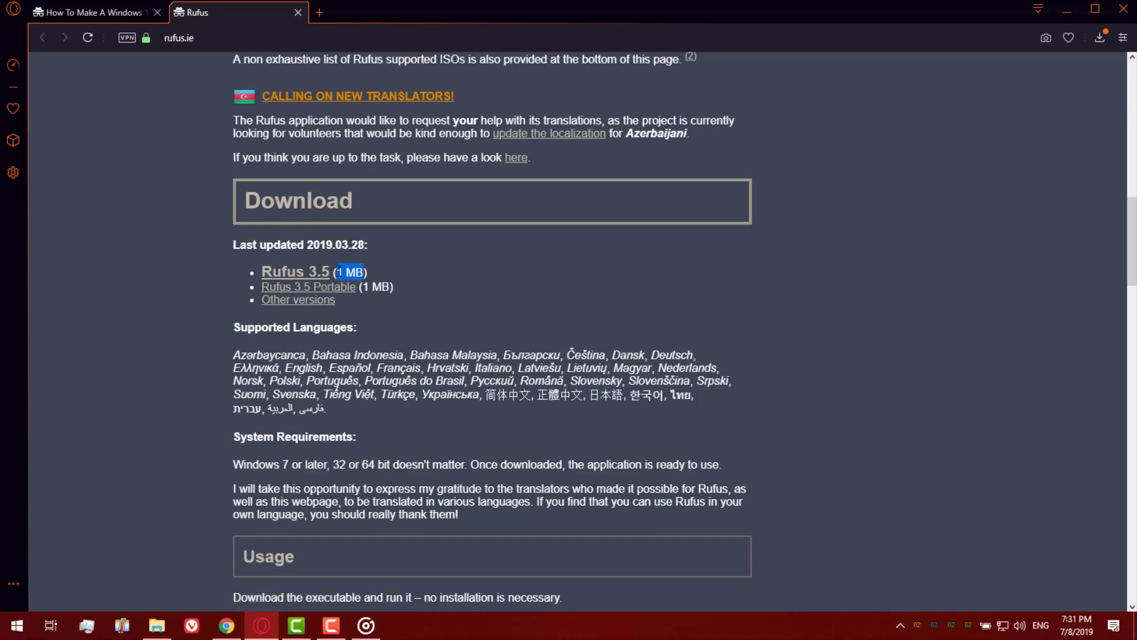
{"action": "left_click", "coordinate": [403, 323]}
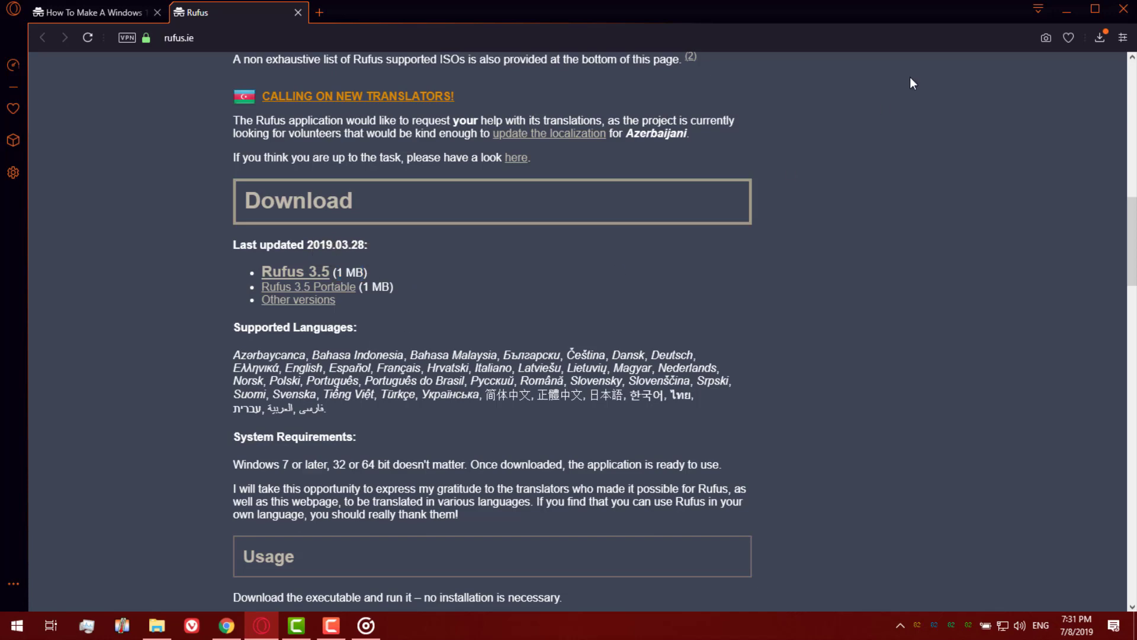
{"action": "left_click", "coordinate": [293, 270]}
{"action": "left_click", "coordinate": [436, 322]}
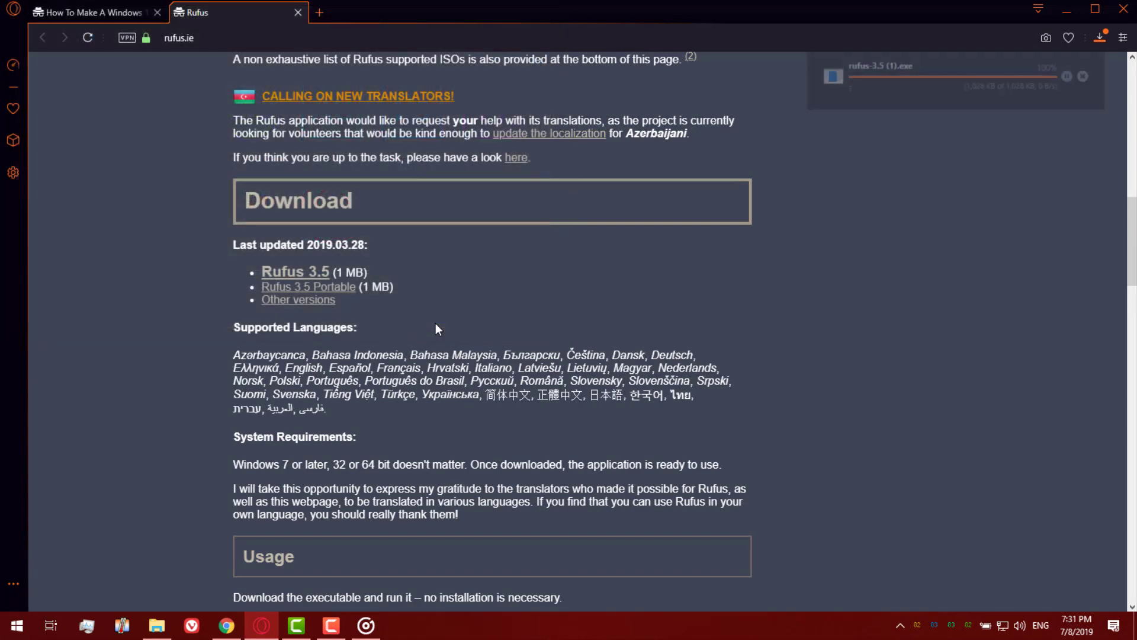
{"action": "left_click", "coordinate": [1067, 9]}
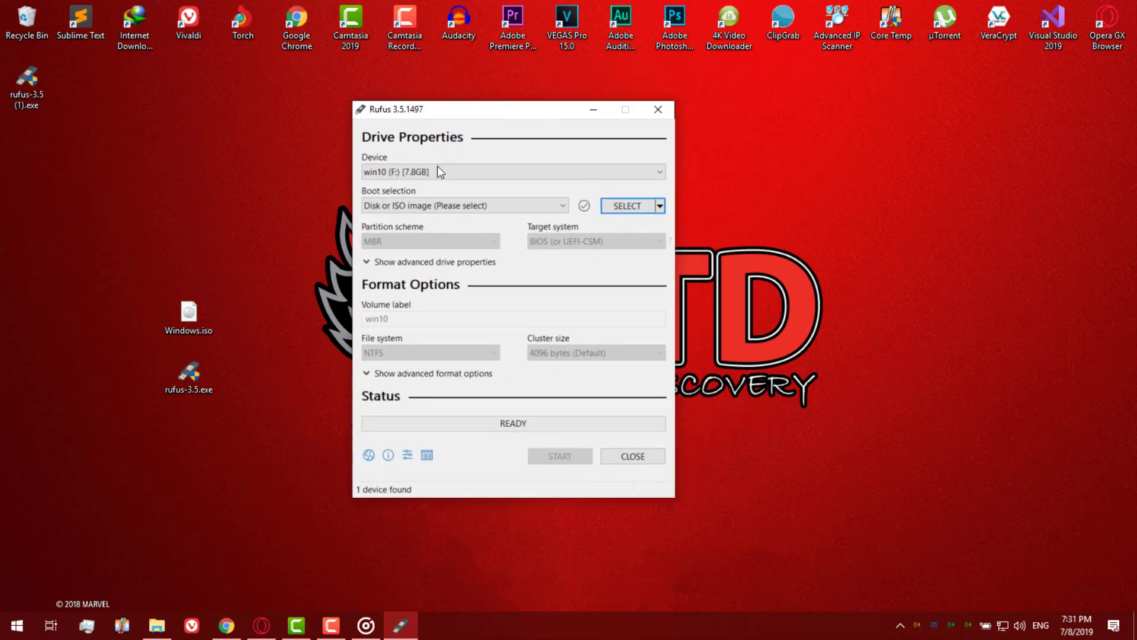
Keep win10 (F:) as the target device and Disk or ISO image as the boot type
{"action": "left_click", "coordinate": [426, 171]}
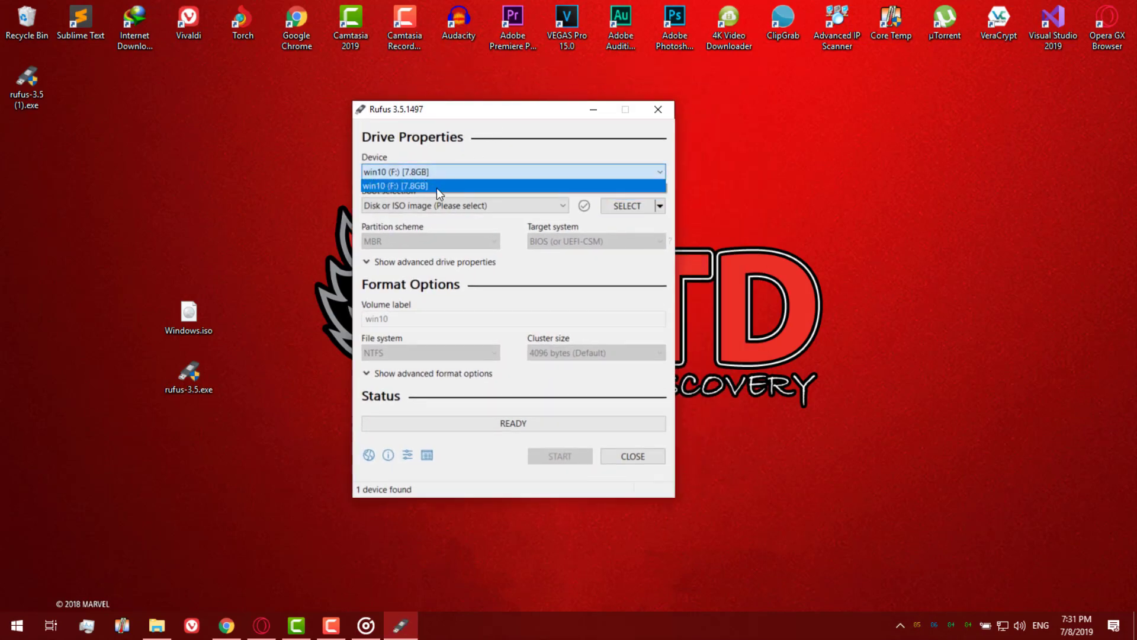
{"action": "left_click", "coordinate": [436, 188]}
{"action": "left_click", "coordinate": [397, 174]}
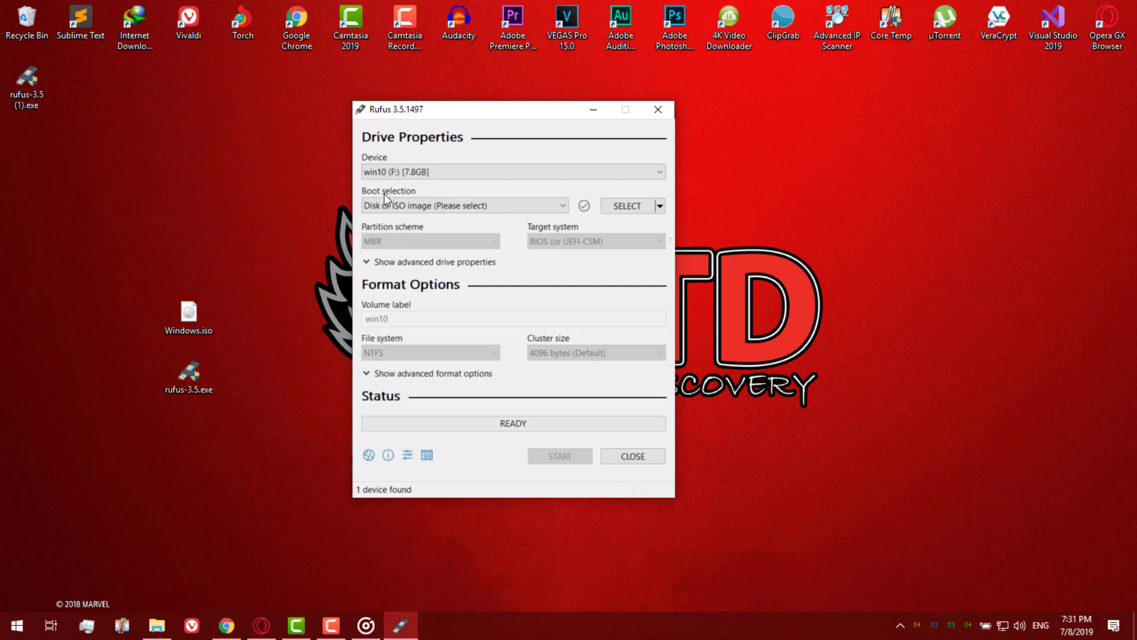
{"action": "left_click", "coordinate": [432, 202]}
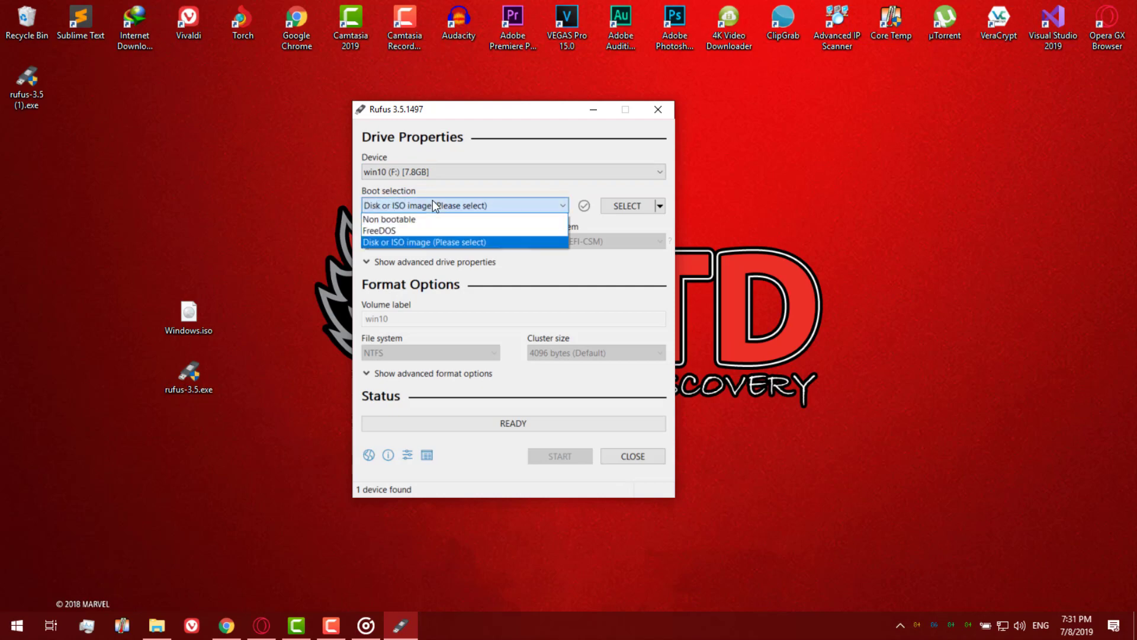
{"action": "left_click", "coordinate": [432, 240]}
Choose Windows.iso from the desktop as the boot image
{"action": "left_click", "coordinate": [607, 209]}
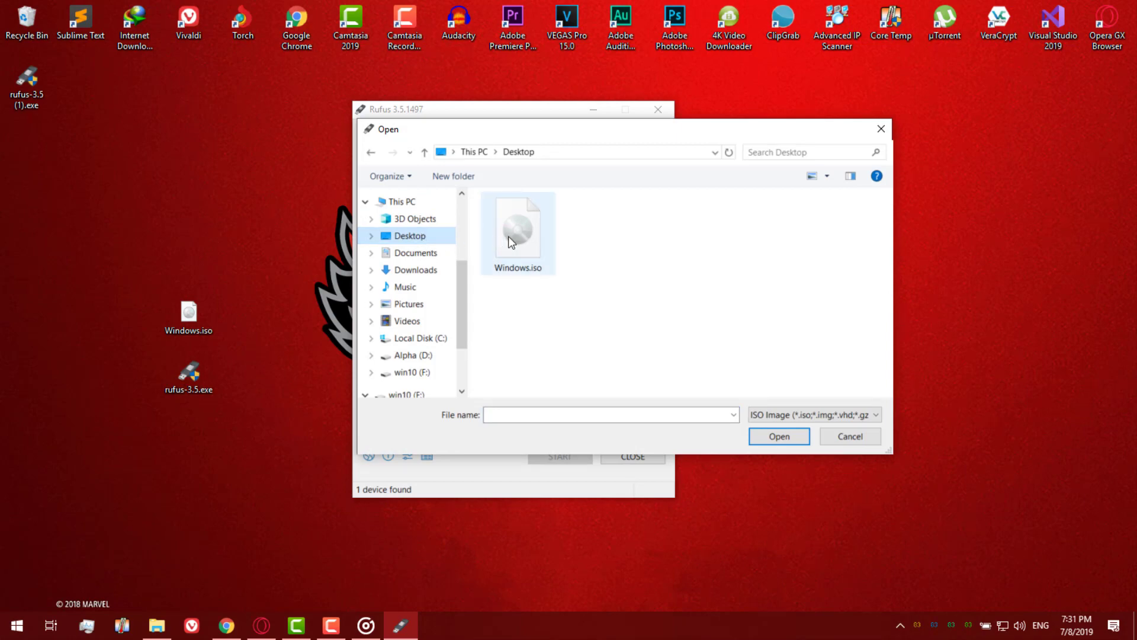
{"action": "mouse_move", "coordinate": [518, 231]}
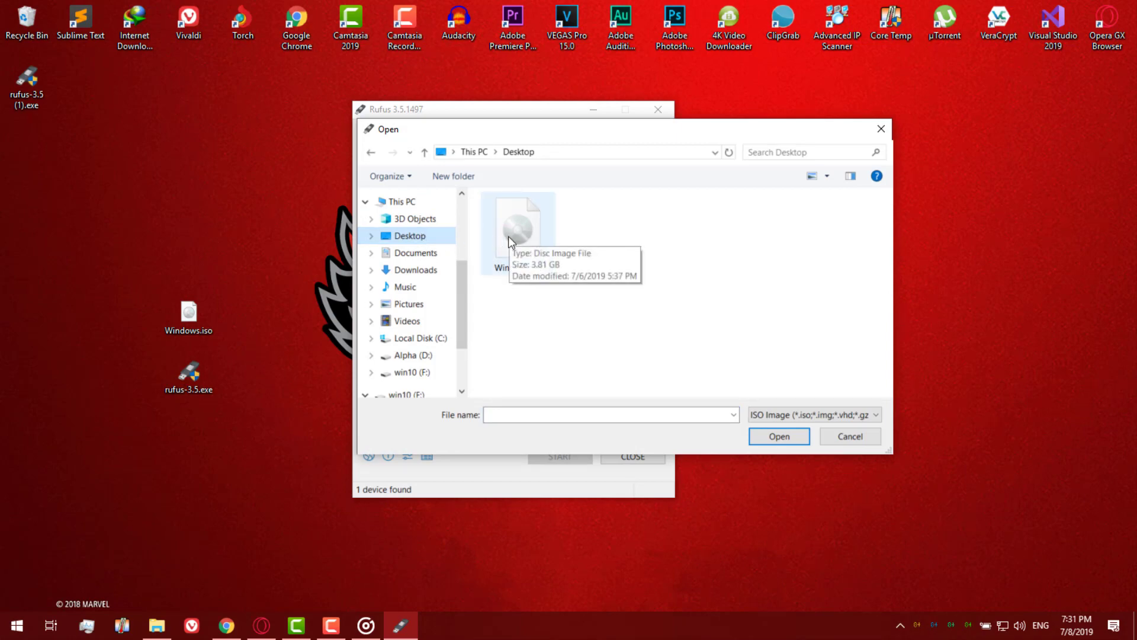
{"action": "left_click", "coordinate": [759, 433]}
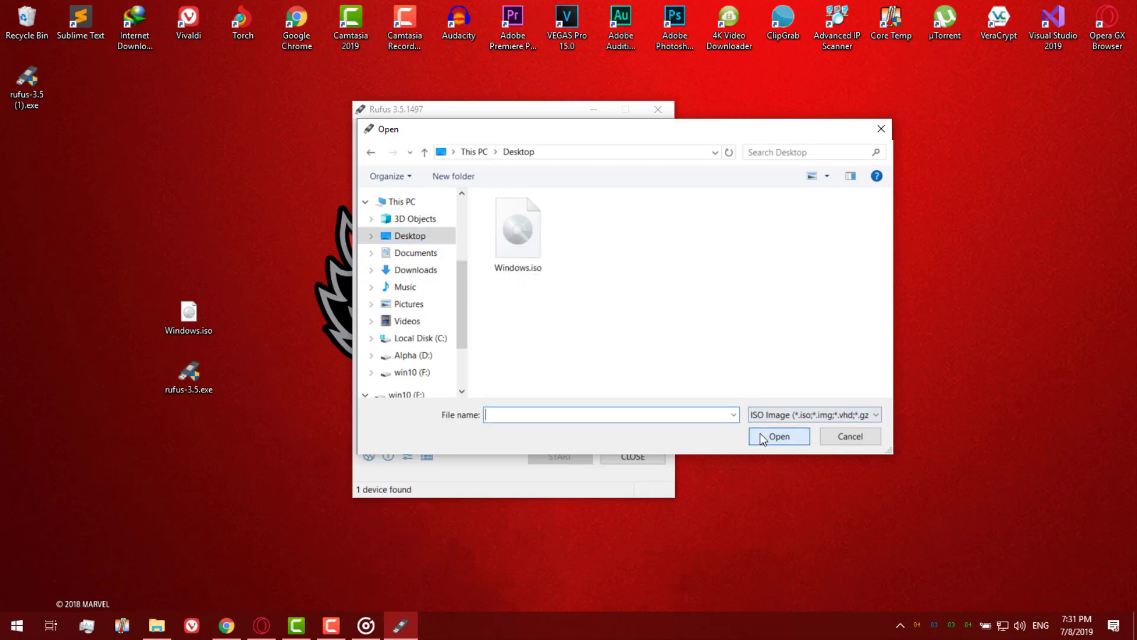
{"action": "left_click", "coordinate": [533, 237]}
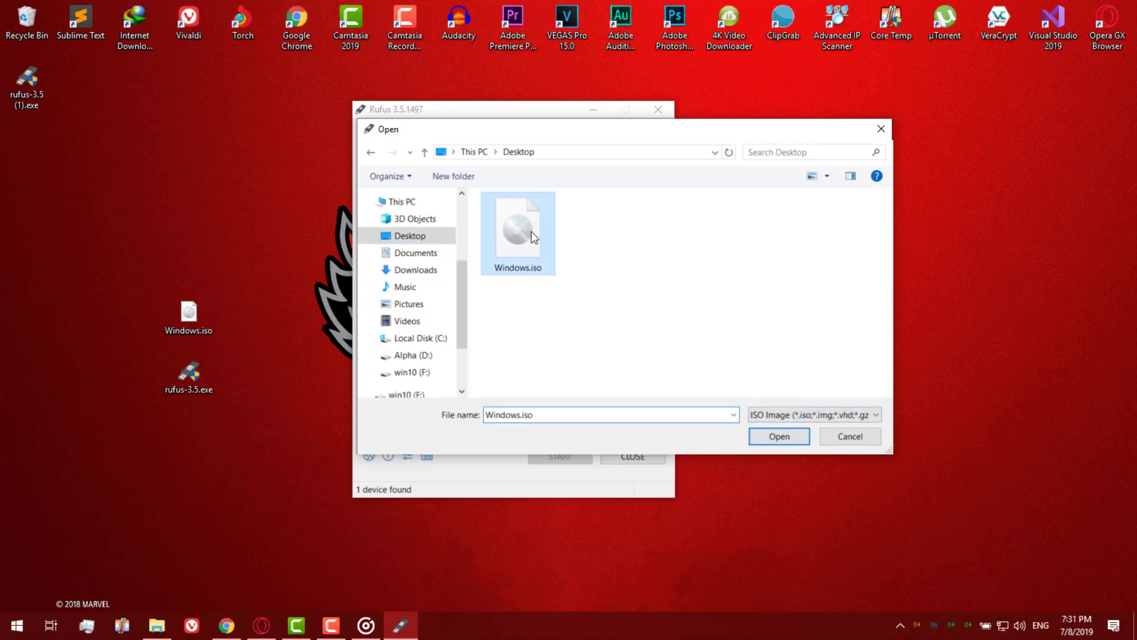
{"action": "left_click", "coordinate": [772, 437]}
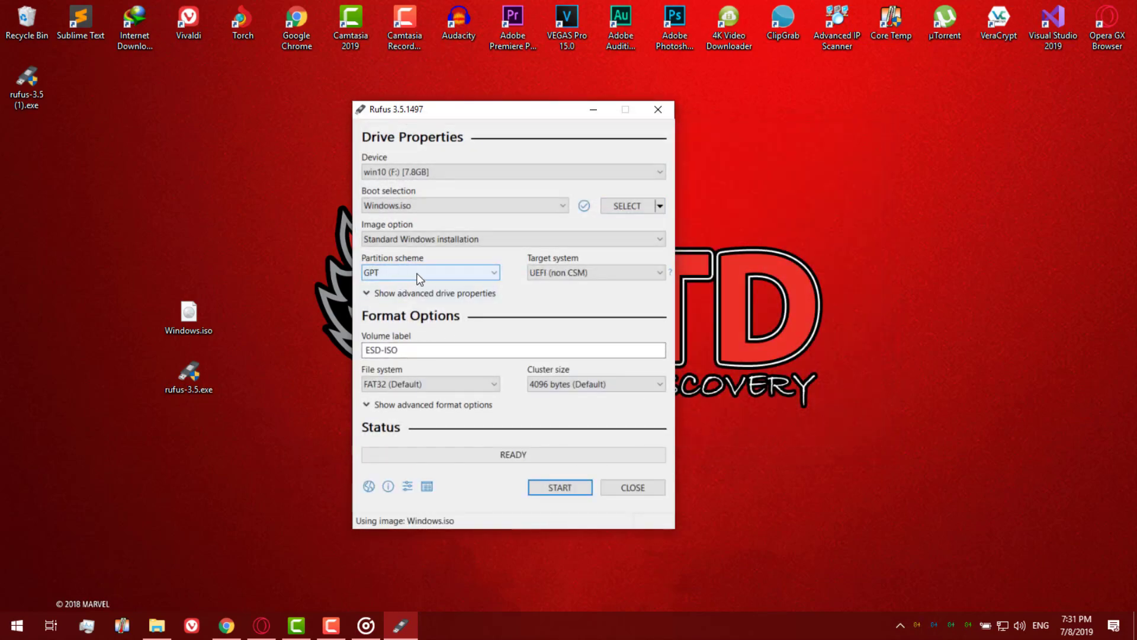
Review the partition scheme options, leaving GPT selected for now
{"action": "left_click", "coordinate": [478, 273]}
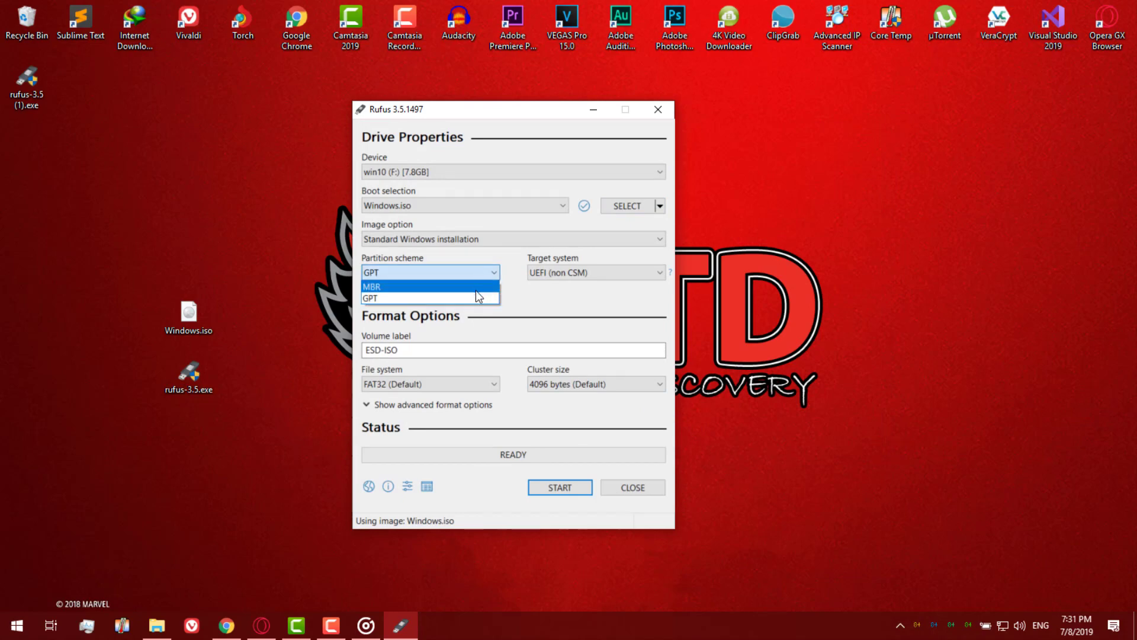
{"action": "left_click", "coordinate": [479, 277]}
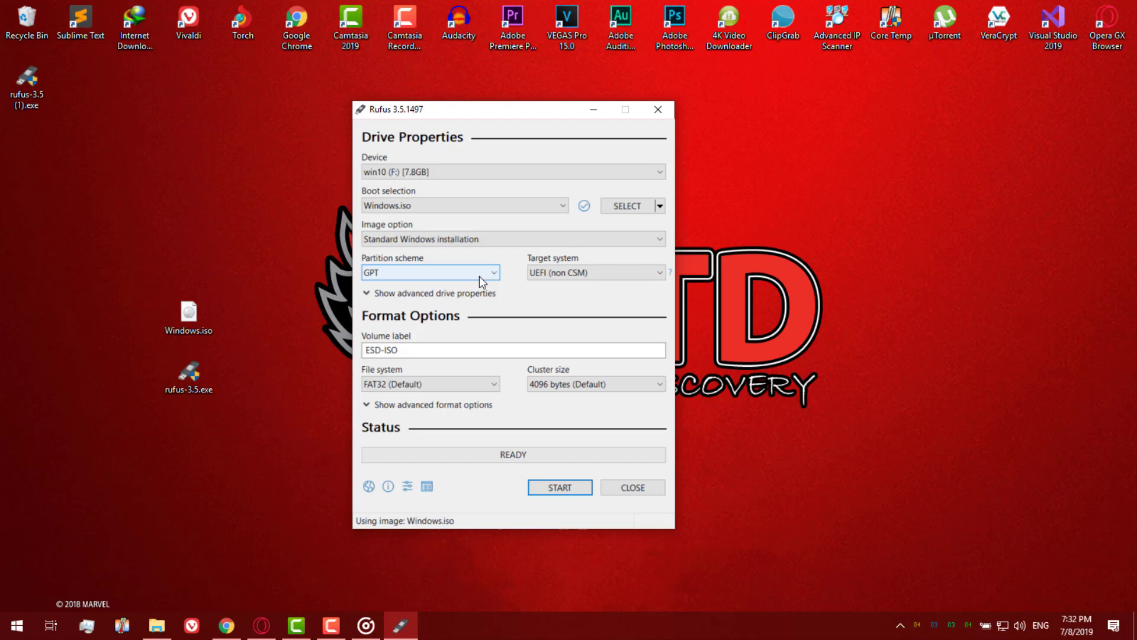
{"action": "left_click", "coordinate": [479, 277]}
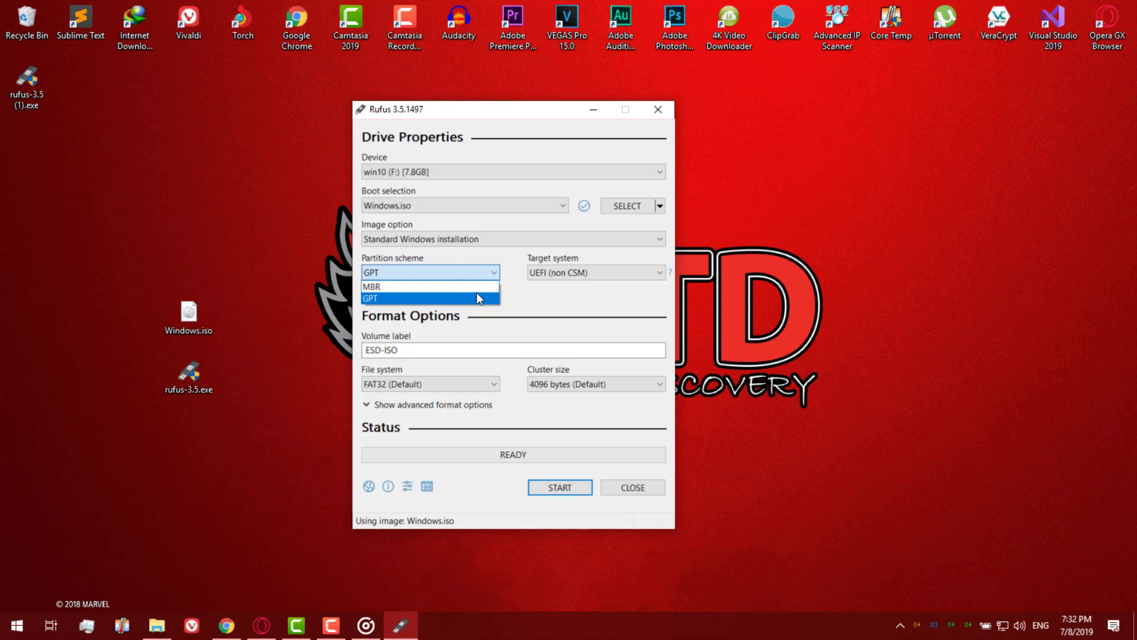
{"action": "left_click", "coordinate": [535, 333]}
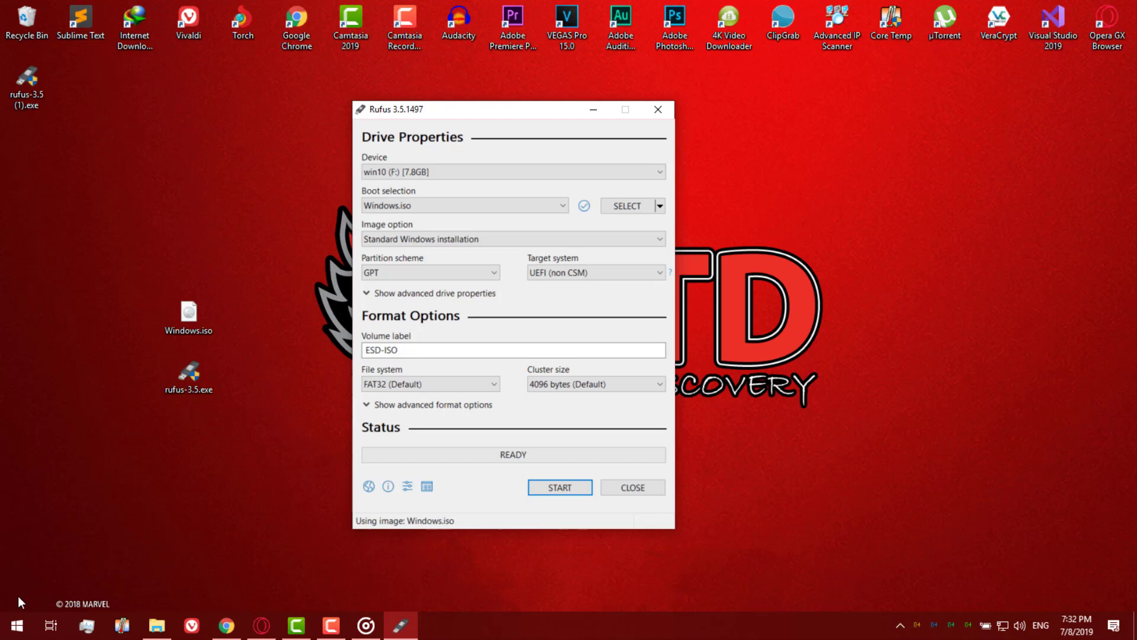
Launch Disk Management from Start search ('dis') and widen it to show all disk columns
{"action": "left_click", "coordinate": [9, 627]}
{"action": "type", "text": "dis"}
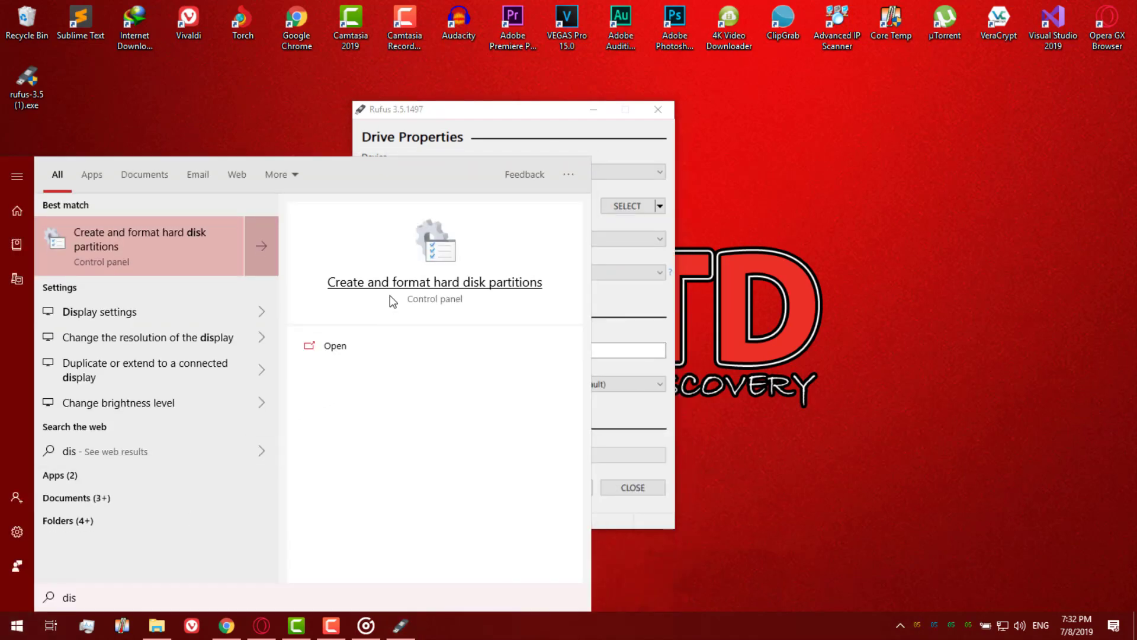
{"action": "left_click", "coordinate": [391, 288]}
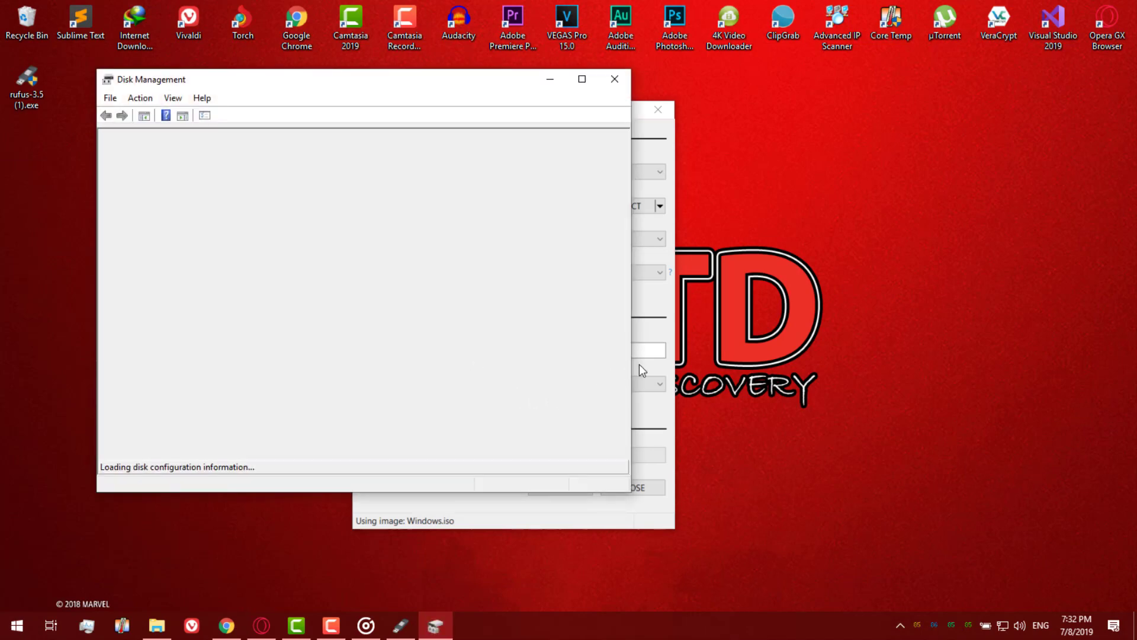
{"action": "left_click_drag", "start_coordinate": [632, 374], "coordinate": [912, 376]}
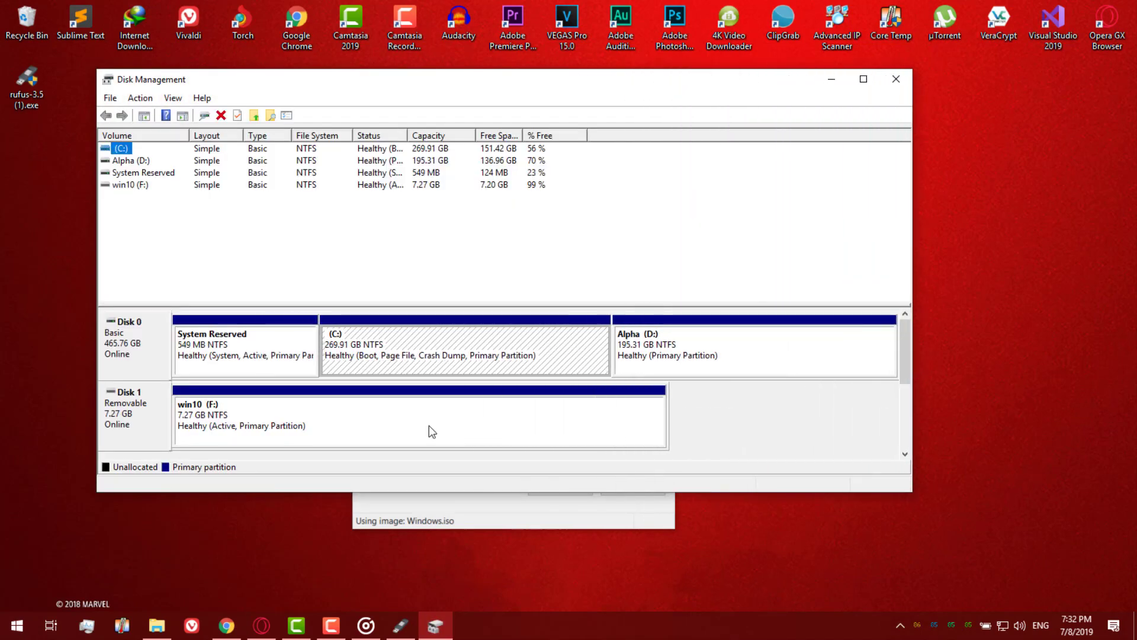
Inspect the win10 (F:), System Reserved, C: and Alpha (D:) partitions and the This PC drive overview
{"action": "left_click", "coordinate": [278, 426]}
{"action": "left_click", "coordinate": [259, 368]}
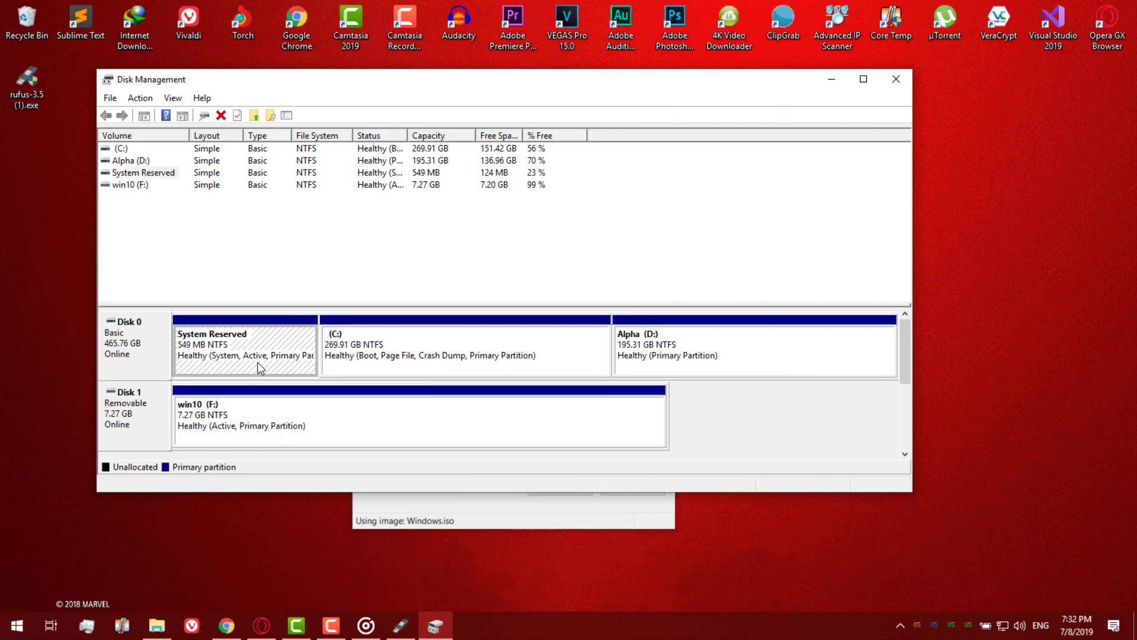
{"action": "left_click", "coordinate": [376, 367]}
{"action": "left_click", "coordinate": [649, 349]}
{"action": "left_click", "coordinate": [251, 416]}
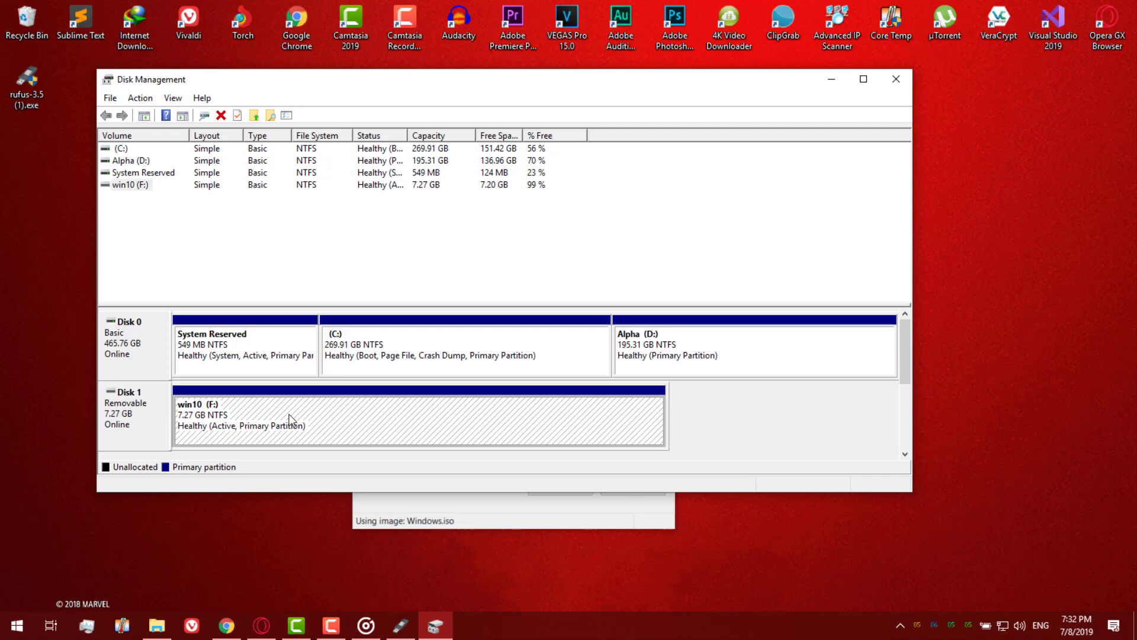
{"action": "left_click", "coordinate": [228, 362]}
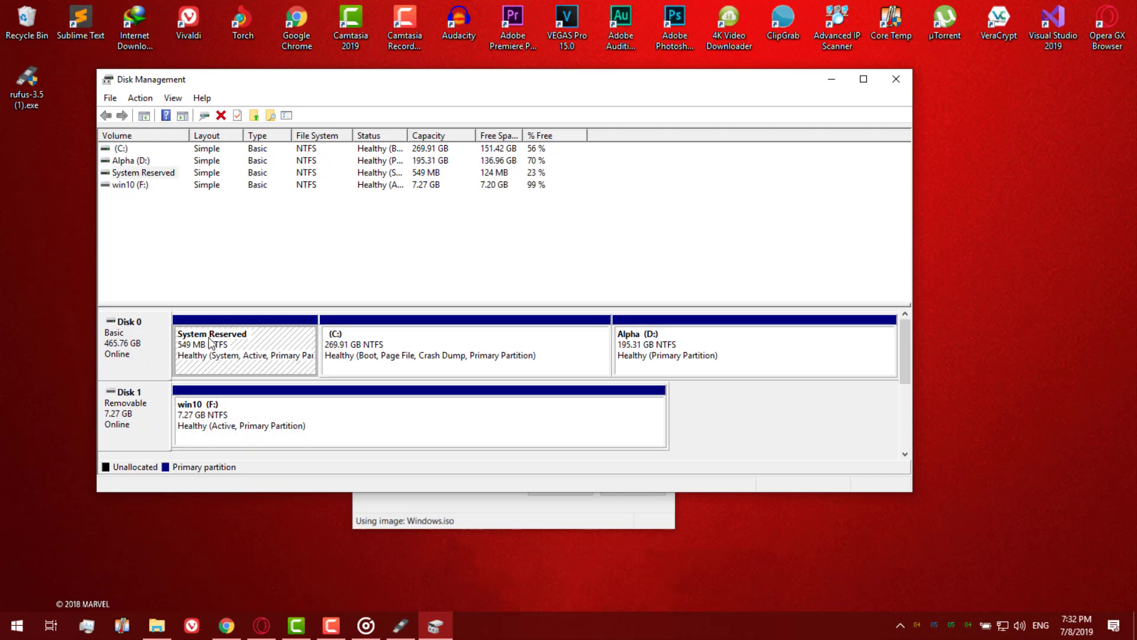
{"action": "left_click", "coordinate": [406, 355]}
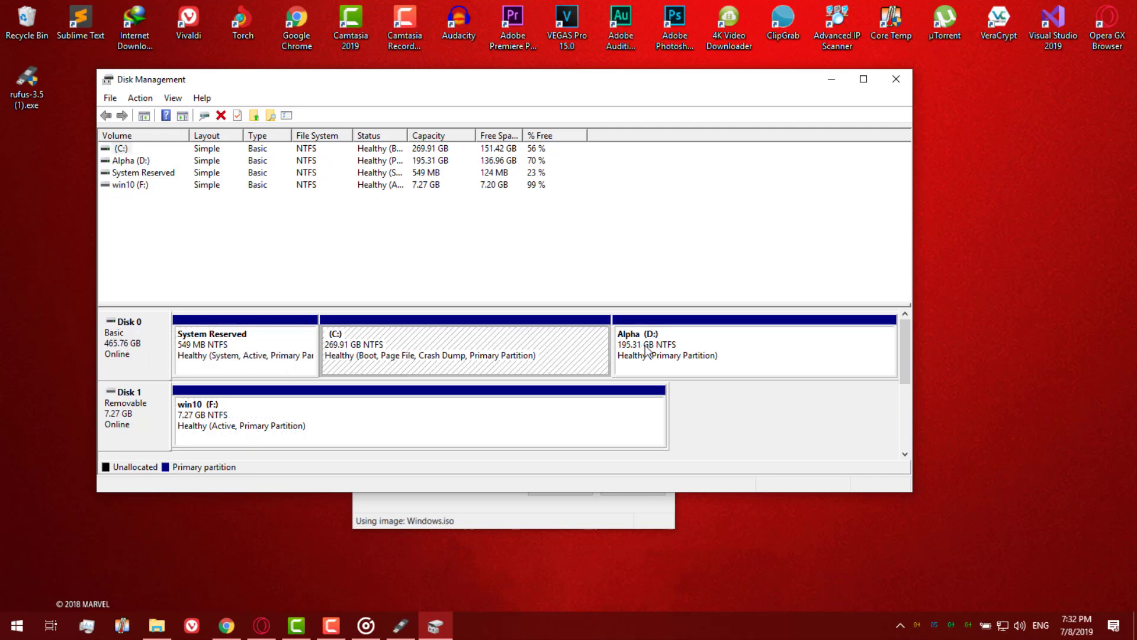
{"action": "left_click", "coordinate": [646, 353]}
{"action": "left_click", "coordinate": [265, 348]}
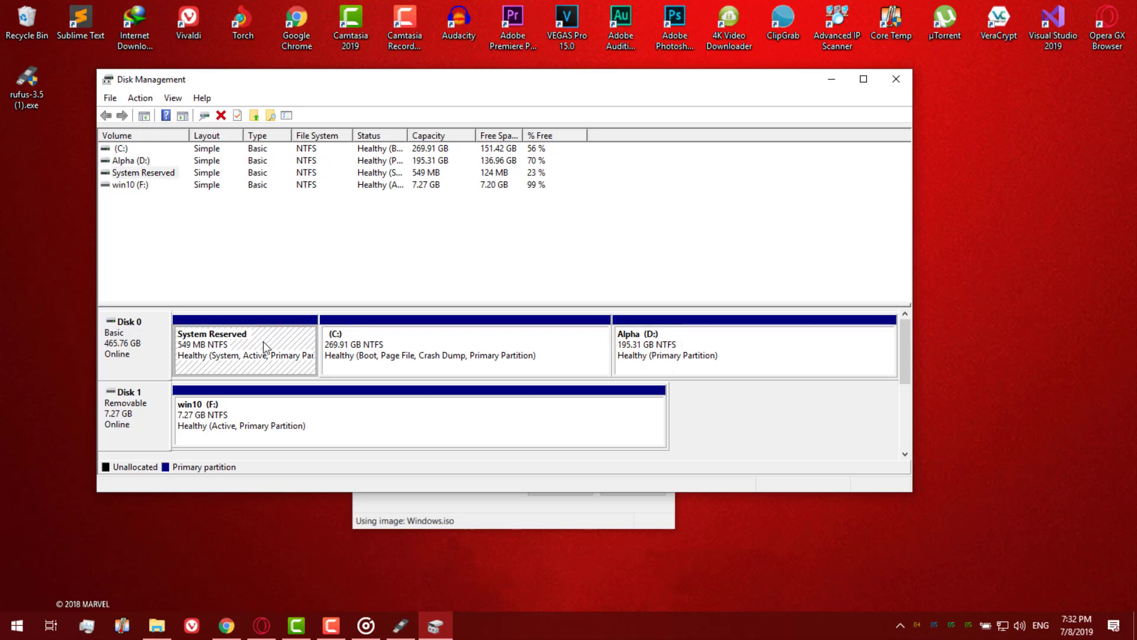
{"action": "left_click", "coordinate": [157, 627]}
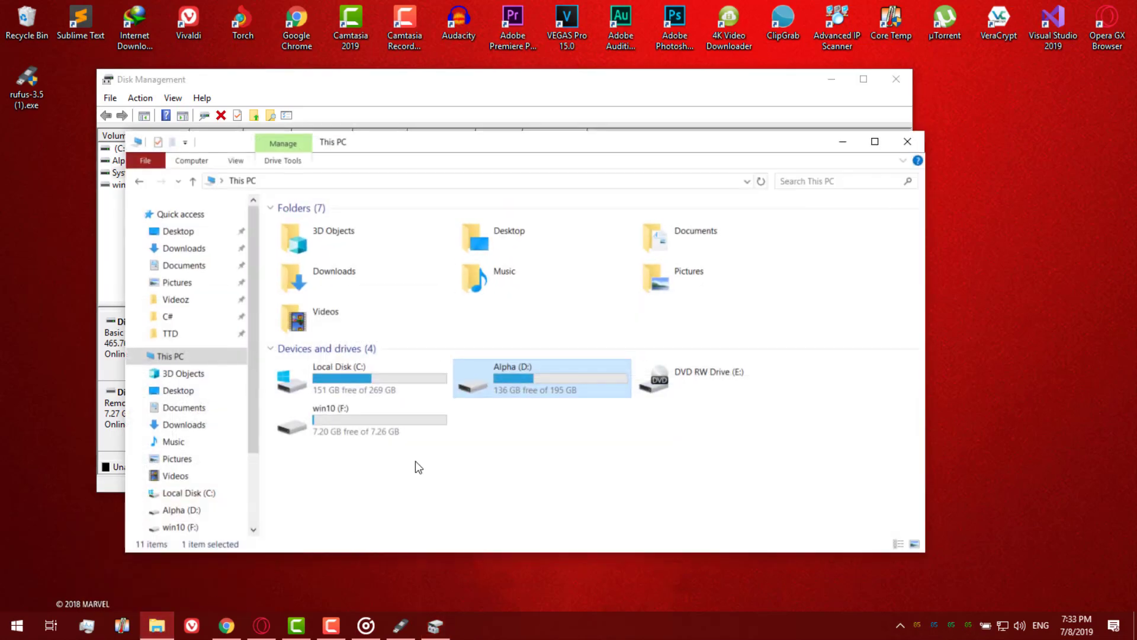
{"action": "left_click", "coordinate": [843, 141]}
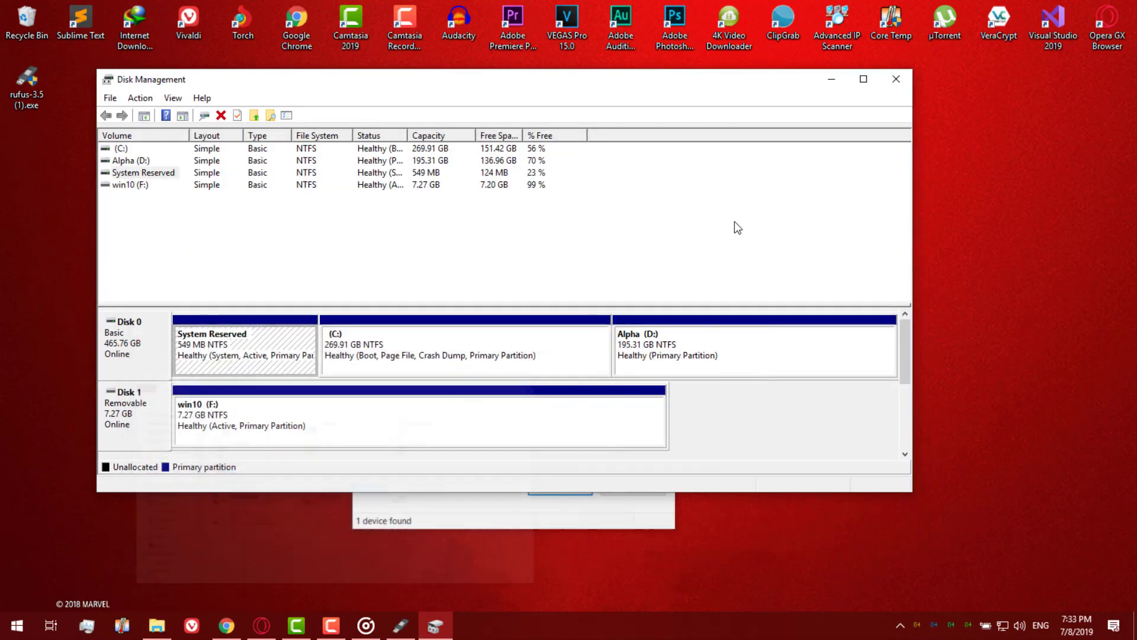
View Disk 0's properties and volumes, confirming its Master Boot Record partition style
{"action": "right_click", "coordinate": [130, 325]}
{"action": "left_click", "coordinate": [177, 427]}
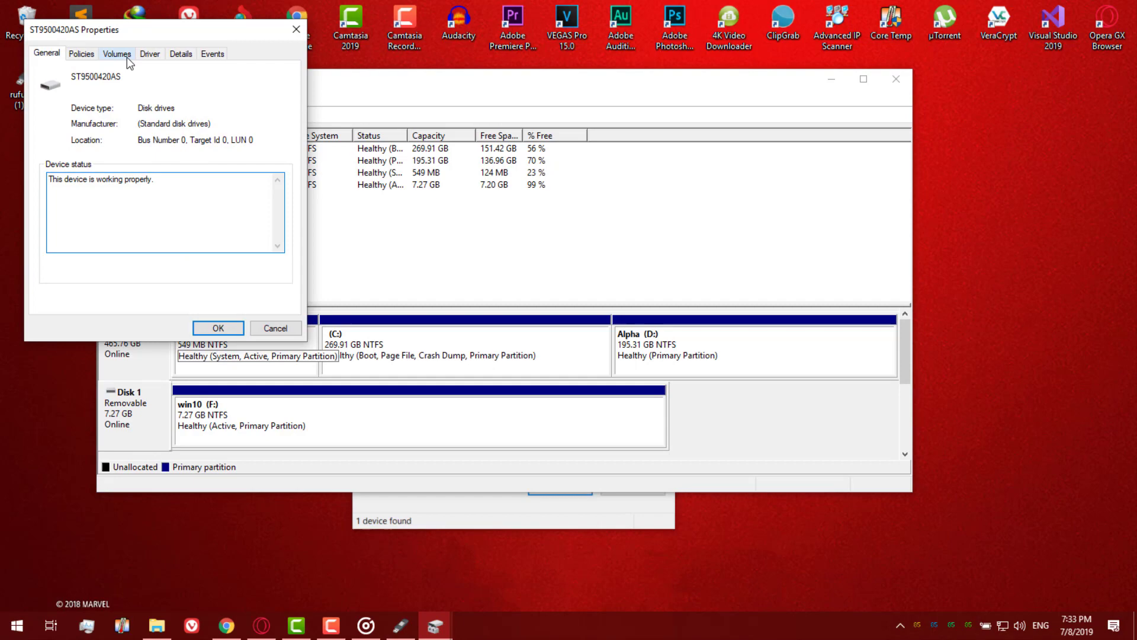
{"action": "left_click", "coordinate": [127, 57]}
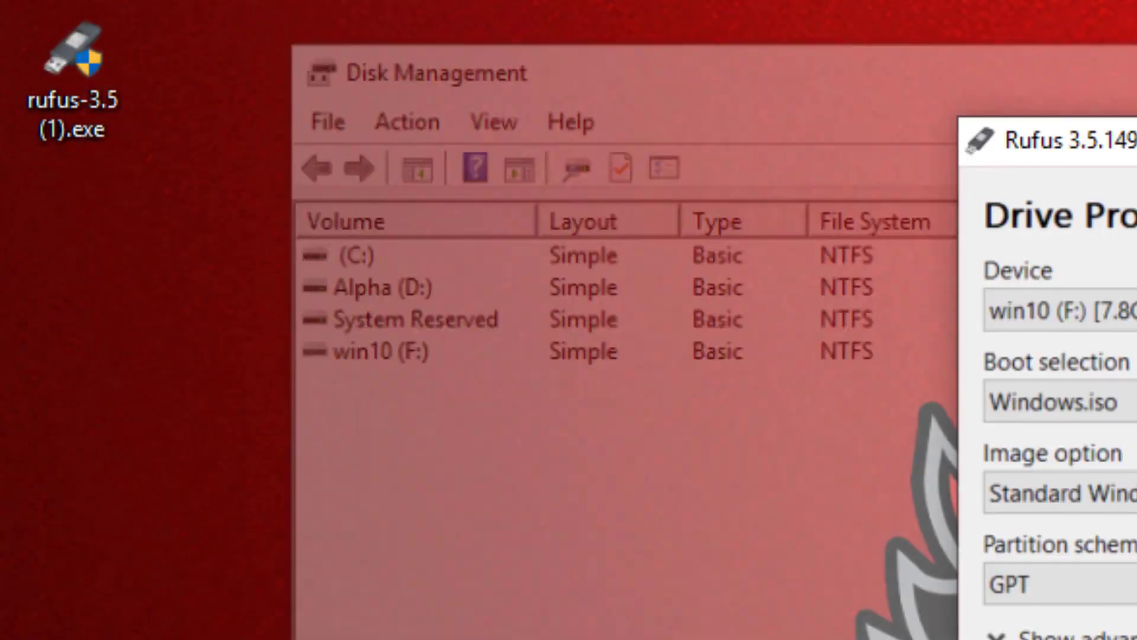
Set the partition scheme to MBR and select the volume label to replace it with win10
{"action": "left_click", "coordinate": [466, 285]}
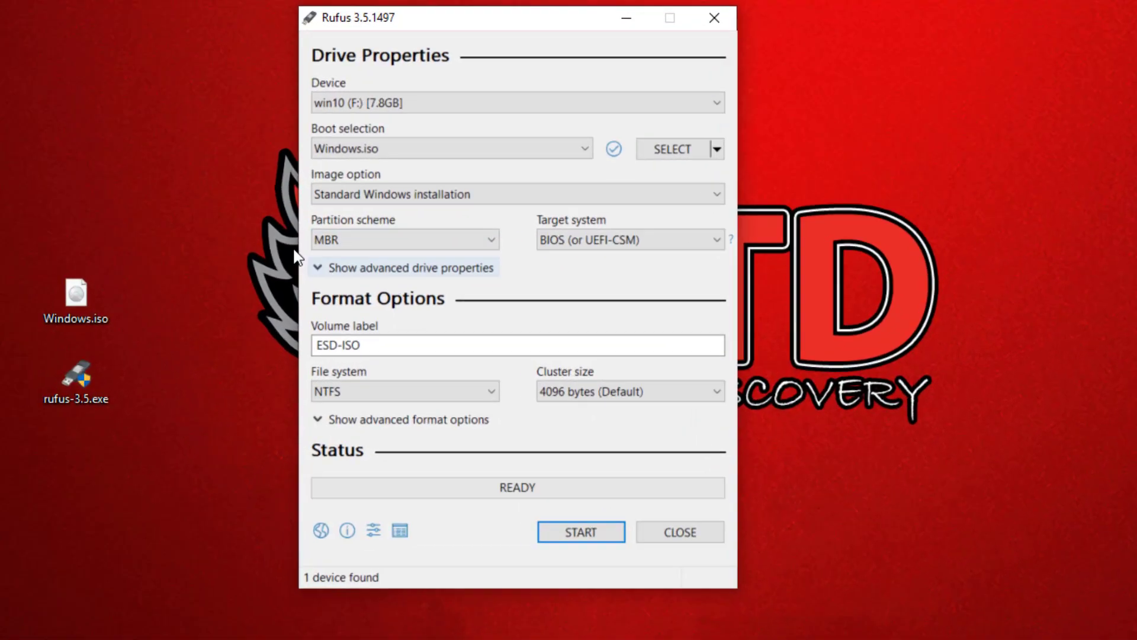
{"action": "left_click", "coordinate": [456, 239]}
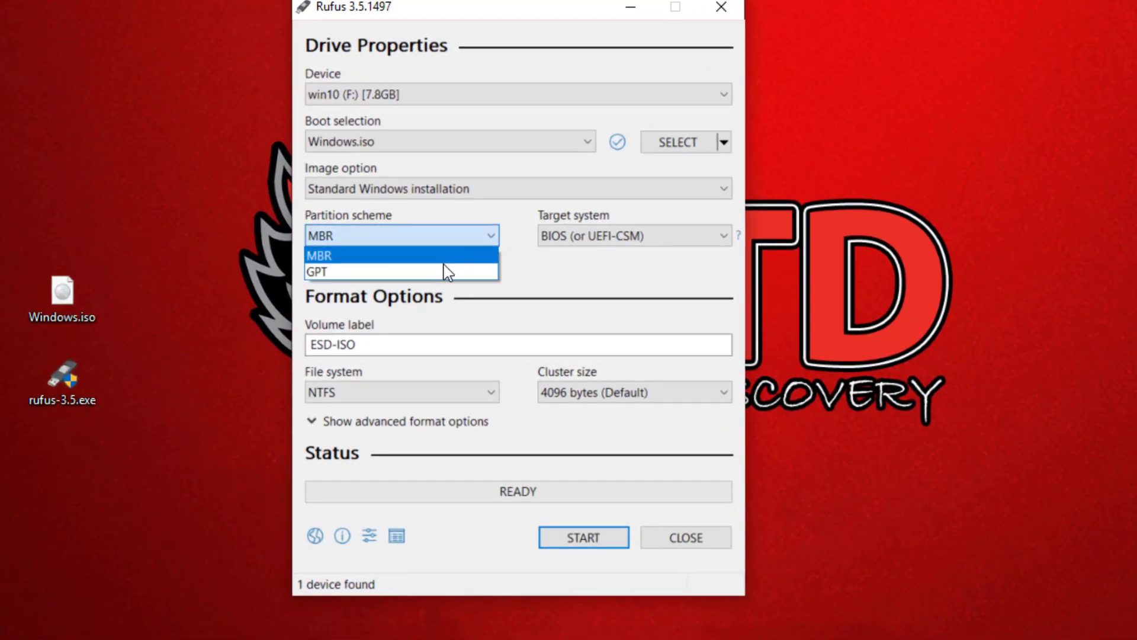
{"action": "left_click", "coordinate": [448, 272]}
{"action": "left_click", "coordinate": [376, 238]}
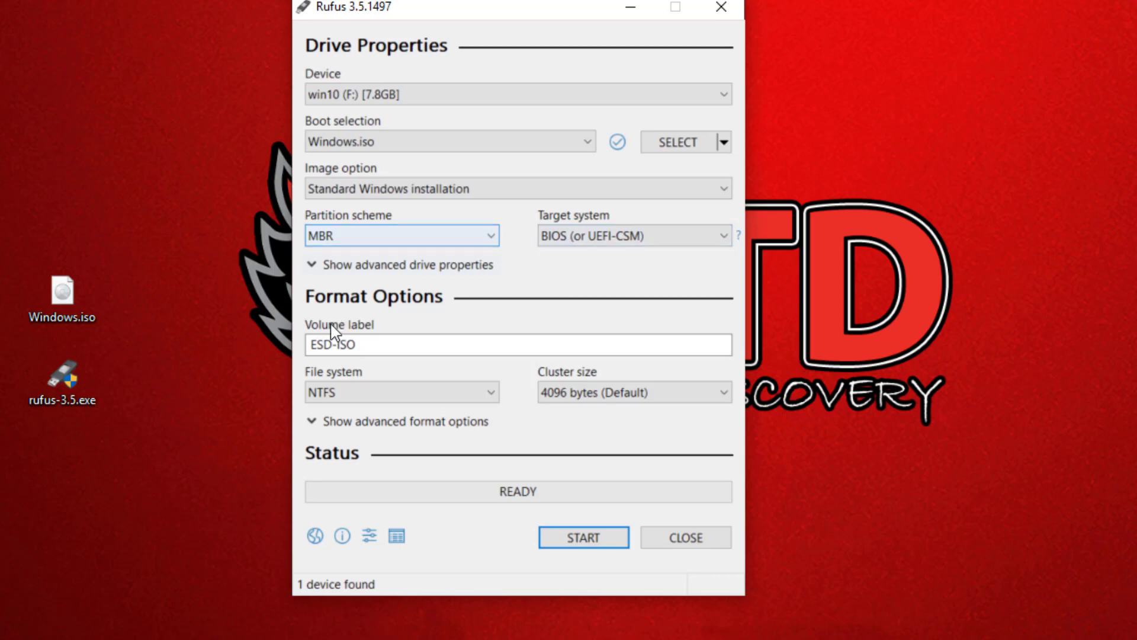
{"action": "left_click_drag", "start_coordinate": [358, 344], "coordinate": [244, 355]}
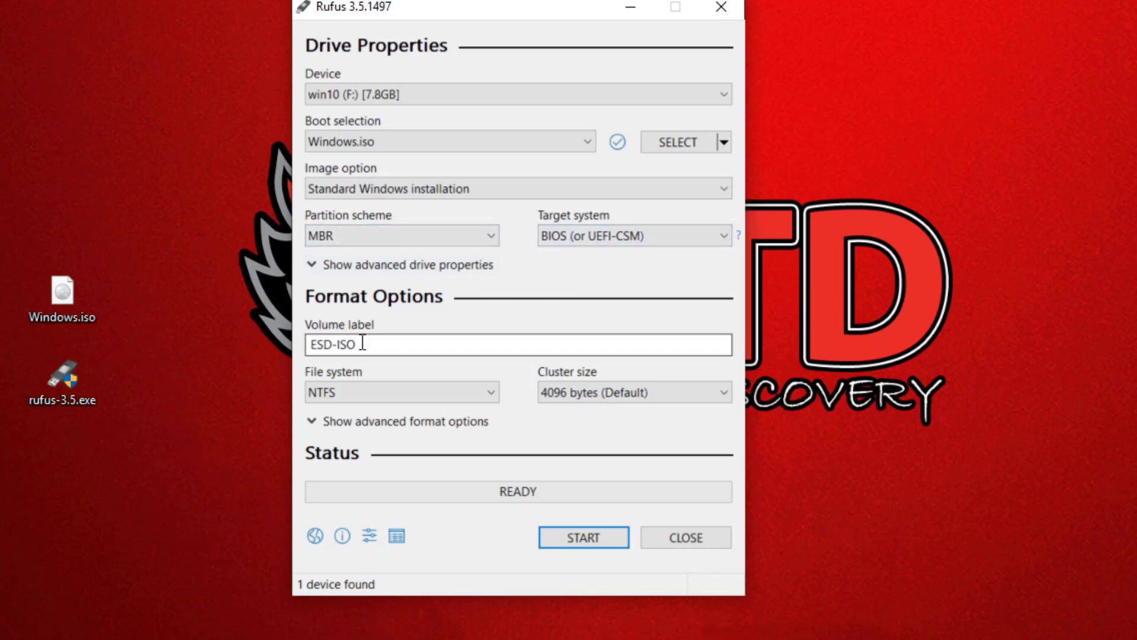
{"action": "type", "text": "win"}
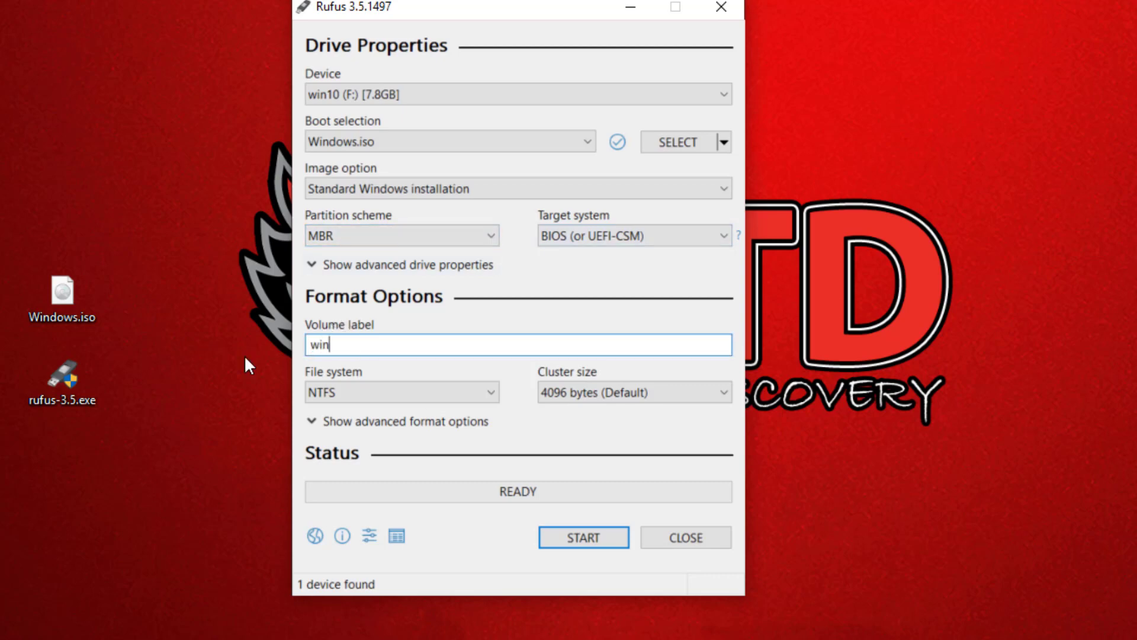
{"action": "type", "text": "1"}
{"action": "type", "text": "0"}
Start writing the drive, confirm erasing its data, and close the F: folder window
{"action": "left_click", "coordinate": [583, 539]}
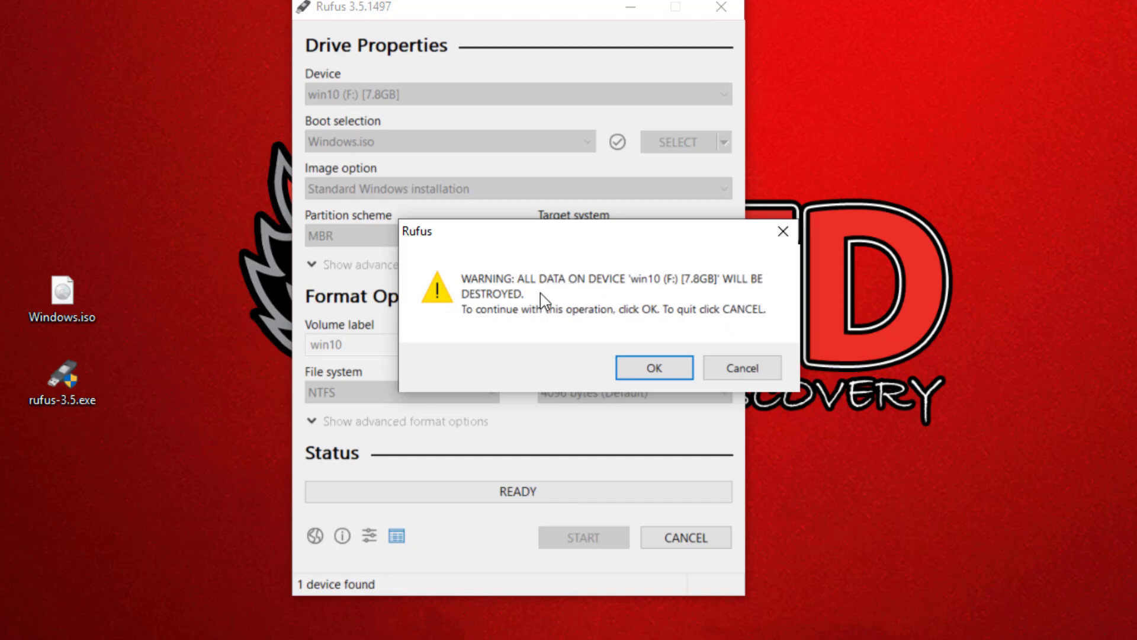
{"action": "left_click", "coordinate": [650, 368]}
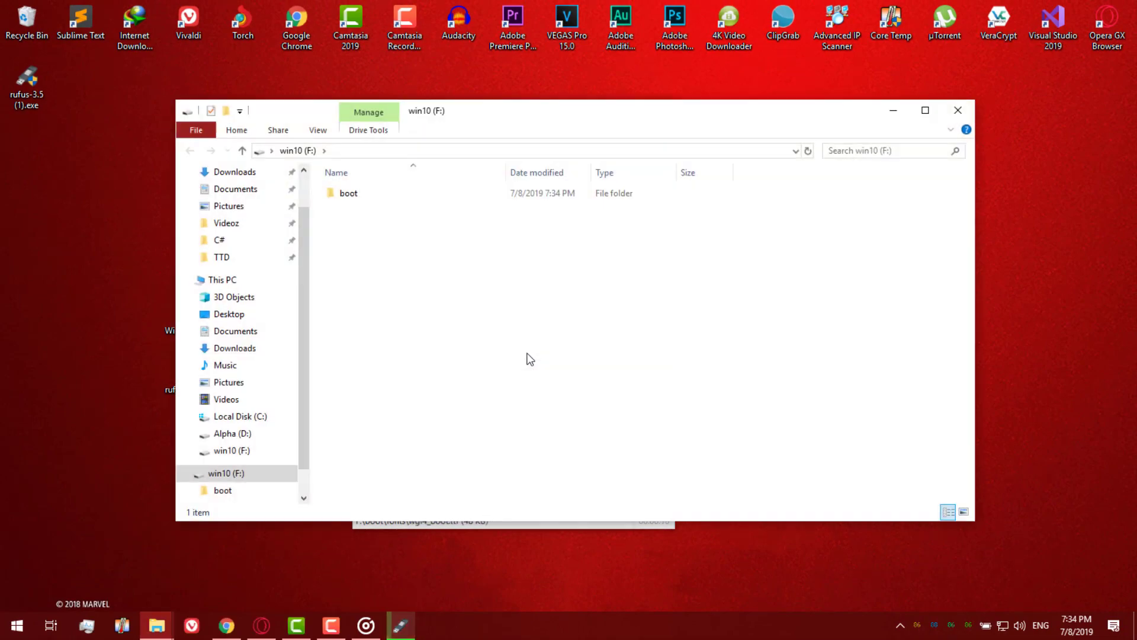
{"action": "left_click", "coordinate": [957, 110]}
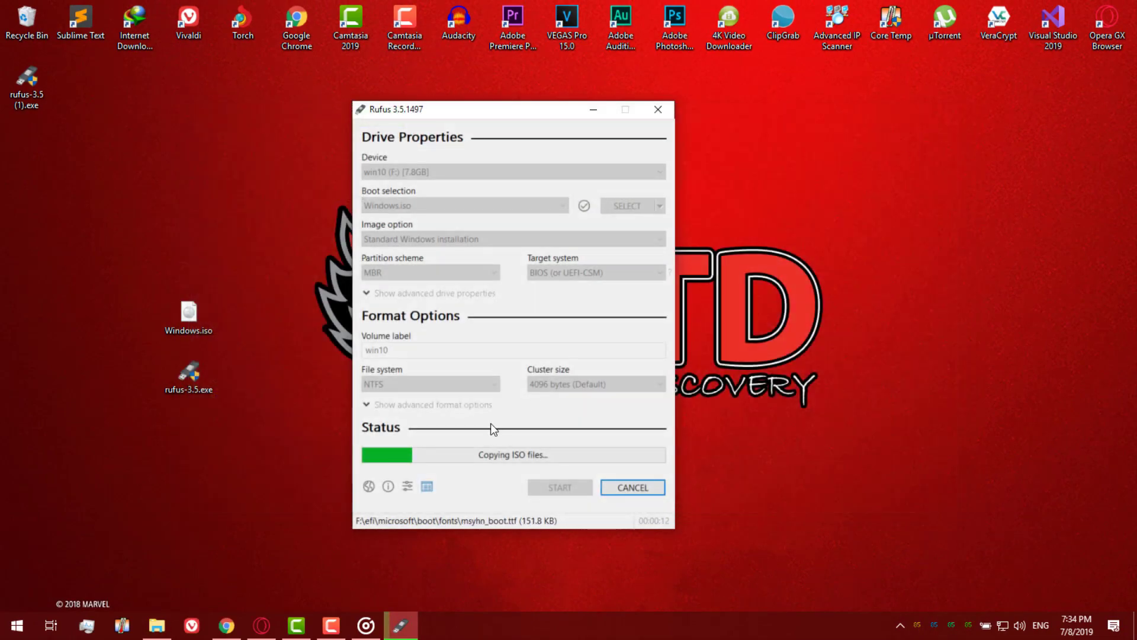